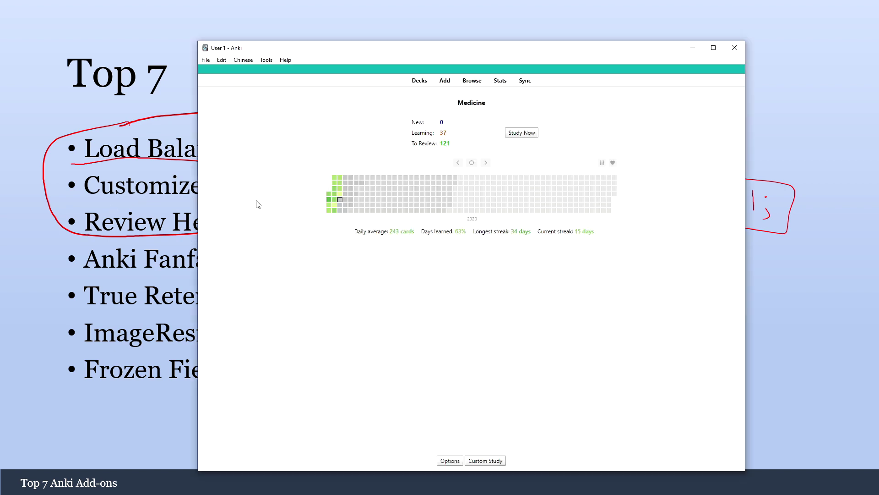
Read the tooltips on the Medicine deck's 2020 heatmap cells and its daily average and streak figures
mouse_move(329, 201)
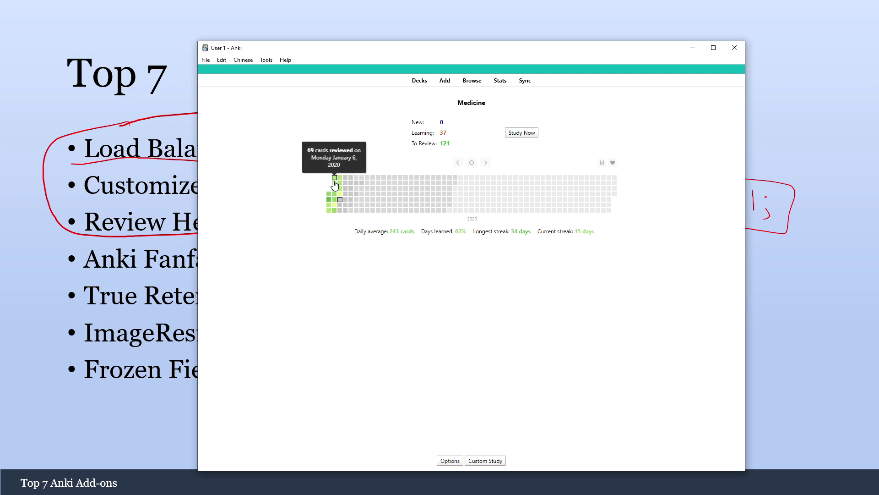
mouse_move(392, 230)
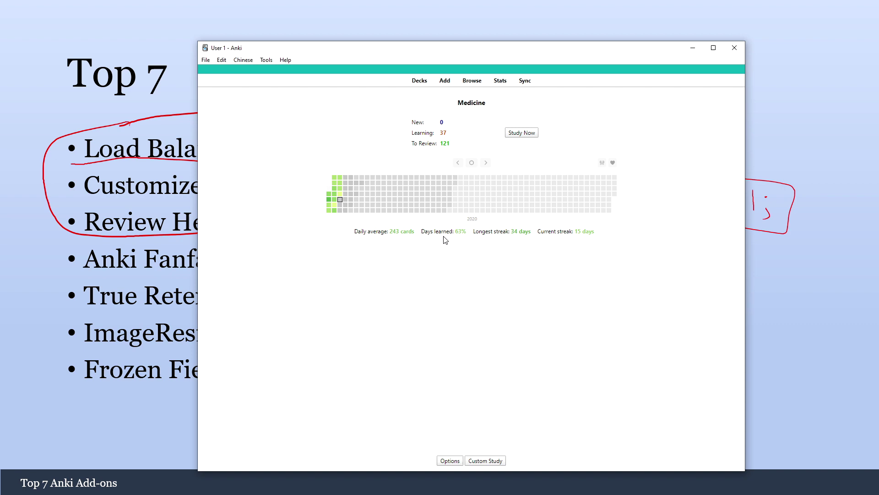
mouse_move(516, 233)
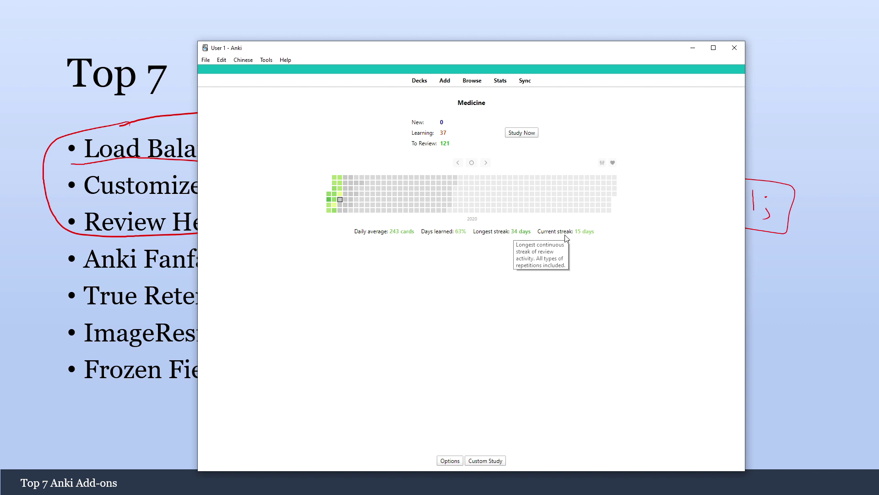
mouse_move(575, 236)
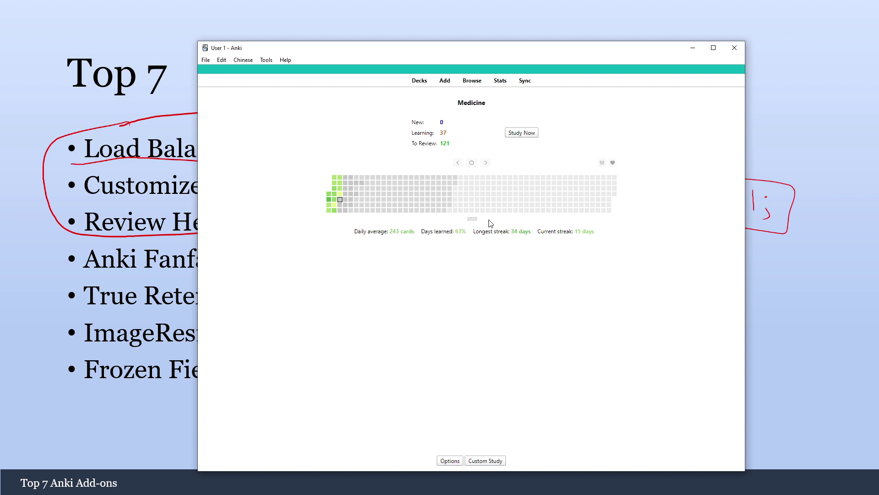
click(459, 163)
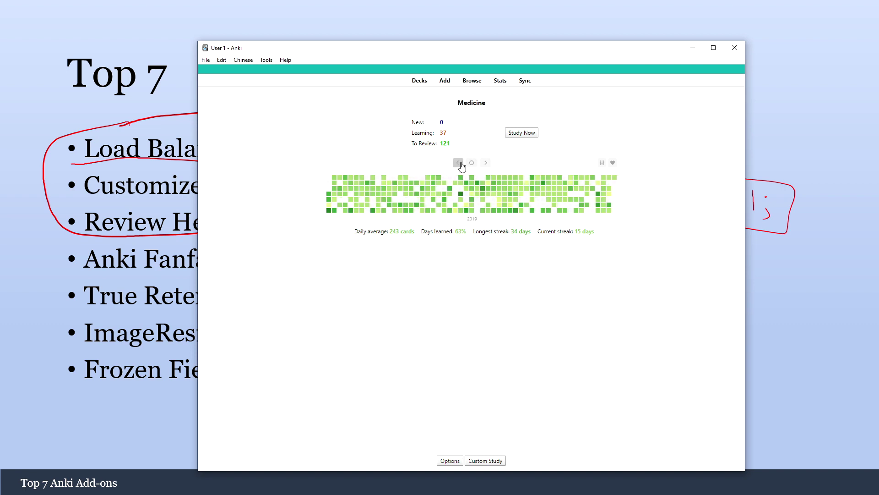
click(458, 163)
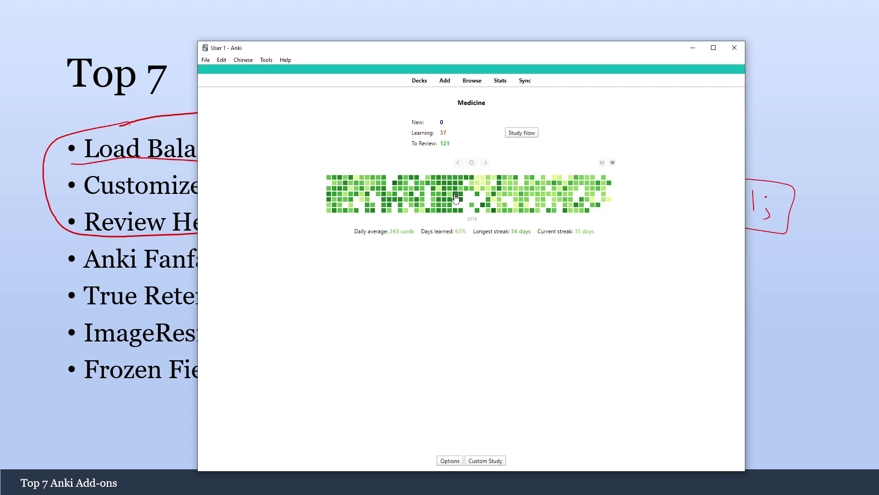
mouse_move(456, 198)
click(458, 163)
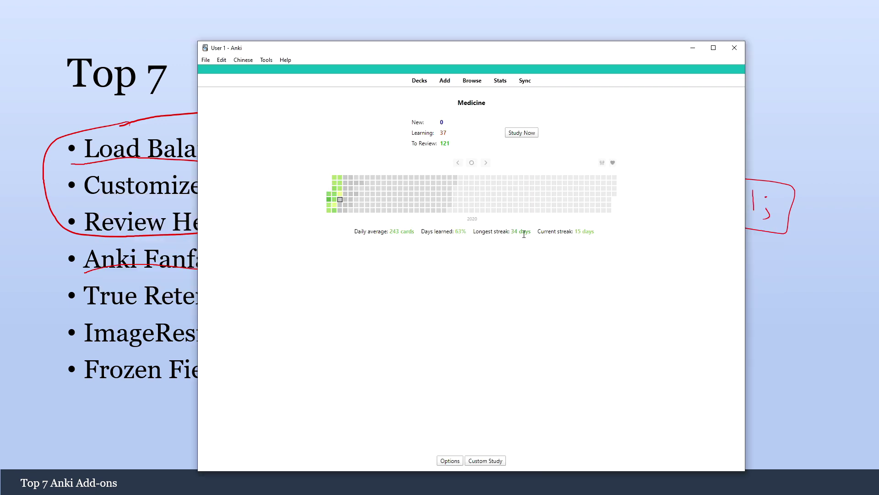
Study the Medicine deck, rating the collagen, leprosy, aortic arch, μ-agonist, schizophrenia and Staph Aureus cards Good
click(522, 132)
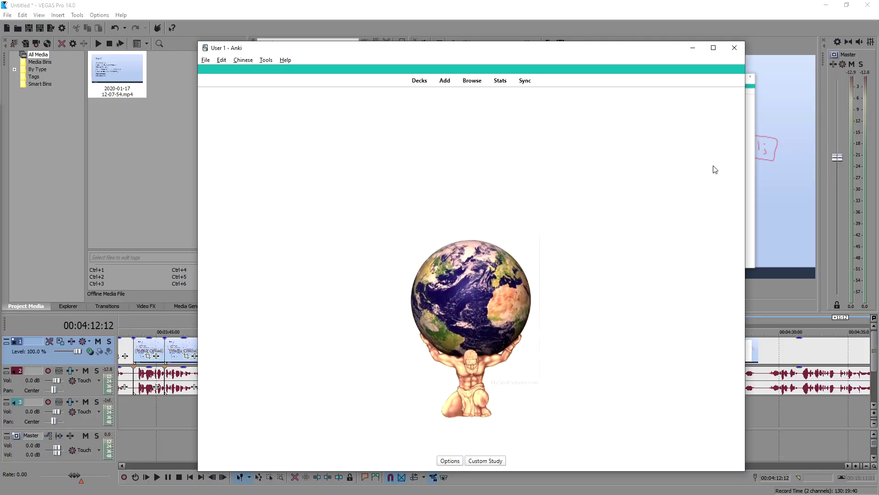
key(s)
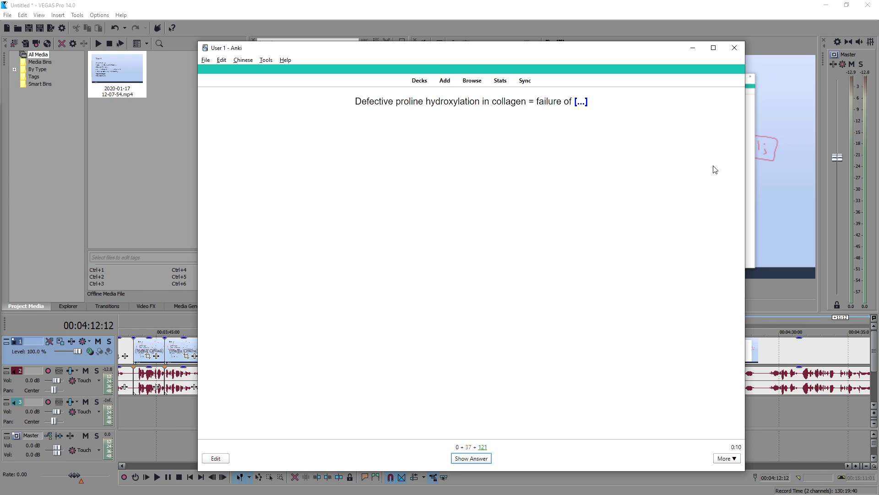
key(space)
key(space)
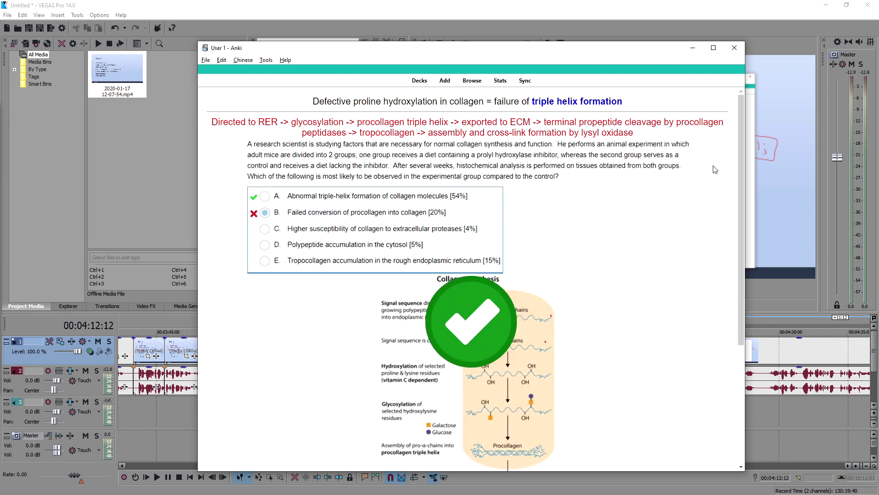
key(space)
key(space)
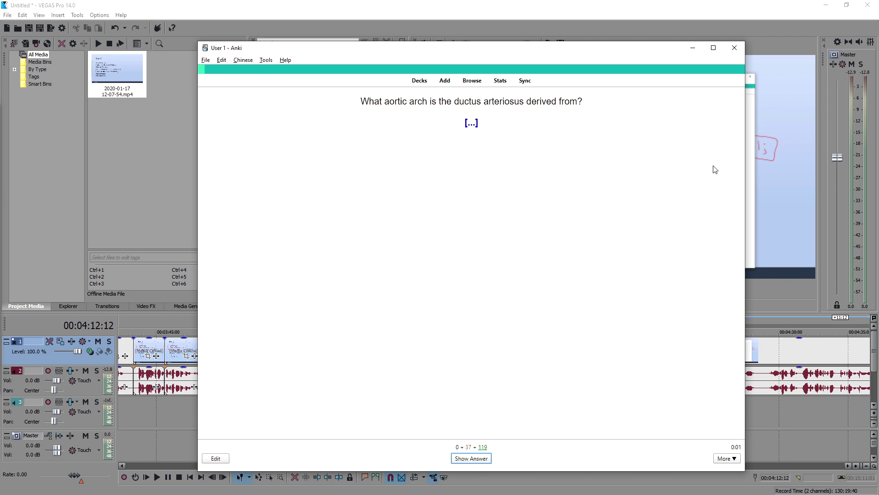
key(space)
key(space)
key(space)
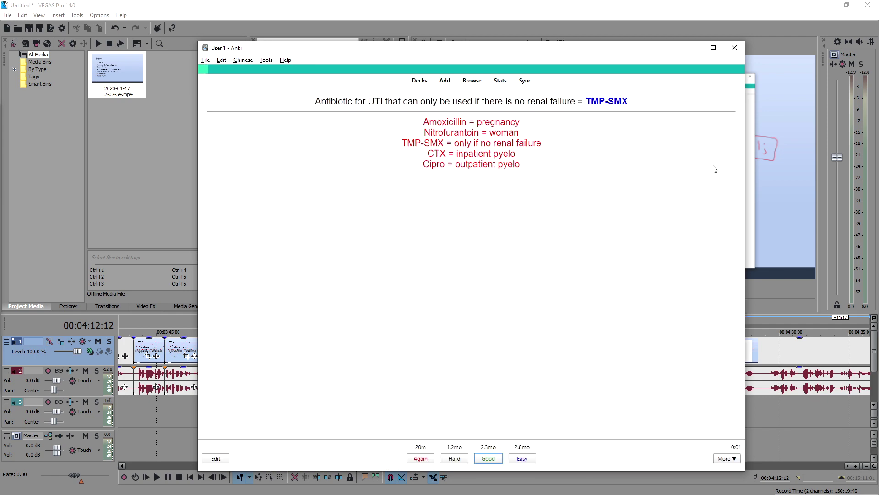
key(space)
key(space)
key(space)
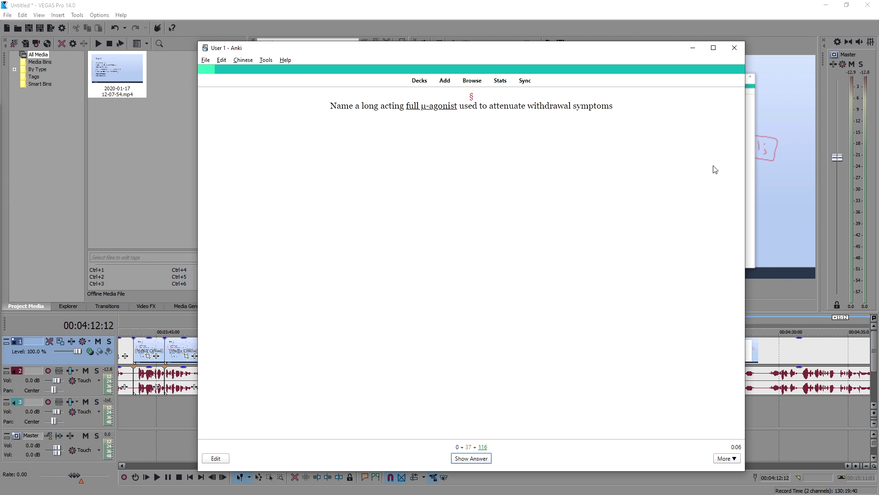
key(space)
key(space)
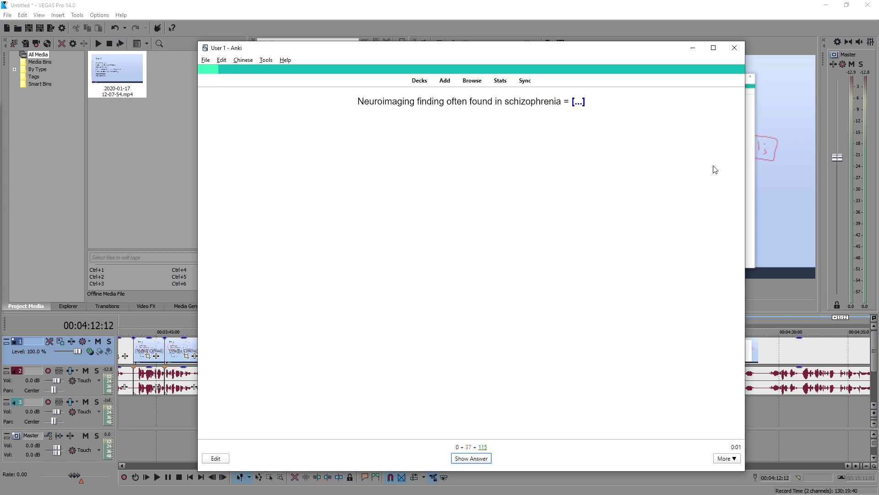
key(space)
key(space)
key(space)
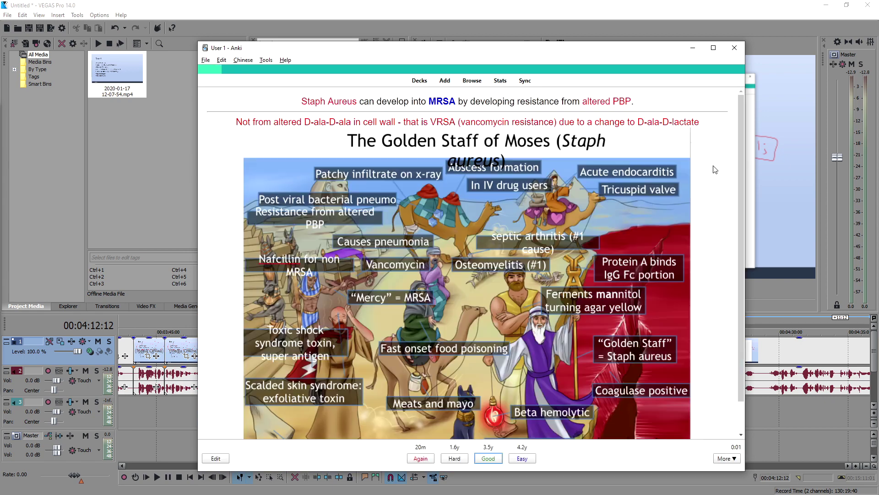
key(space)
key(space)
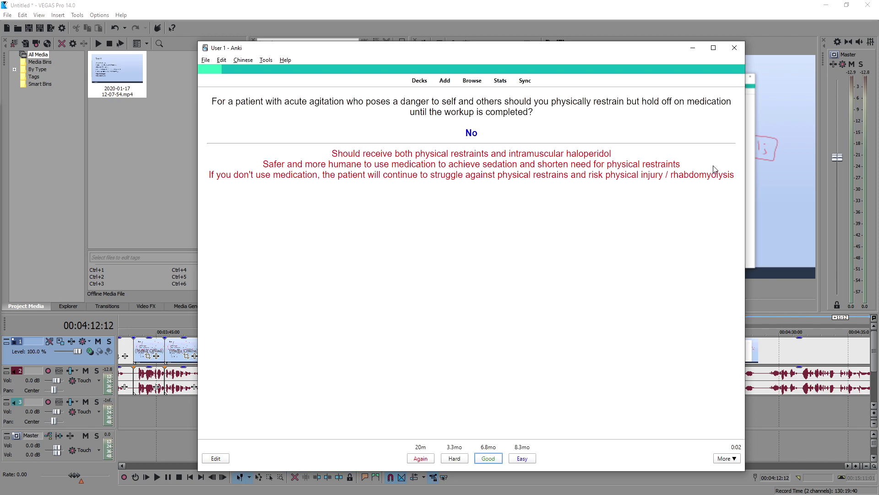
key(space)
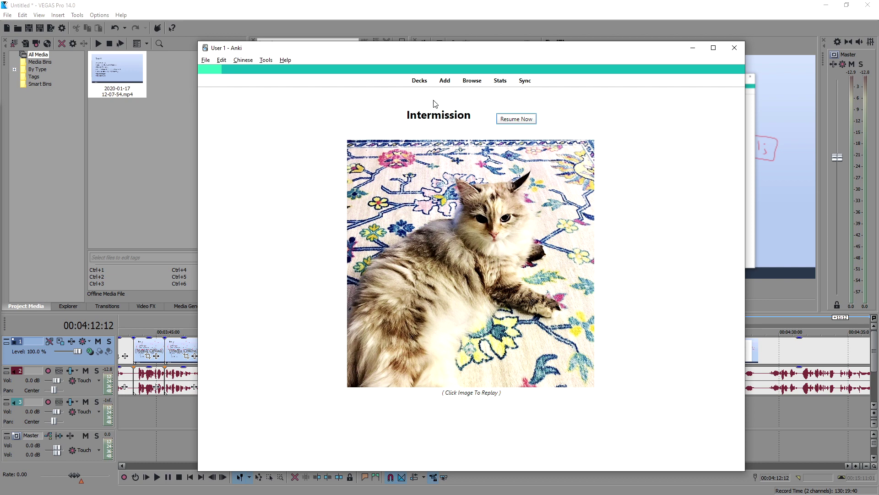
Resume the Medicine reviews after the intermission, rating the IVC filter card Good
key(space)
key(space)
key(space)
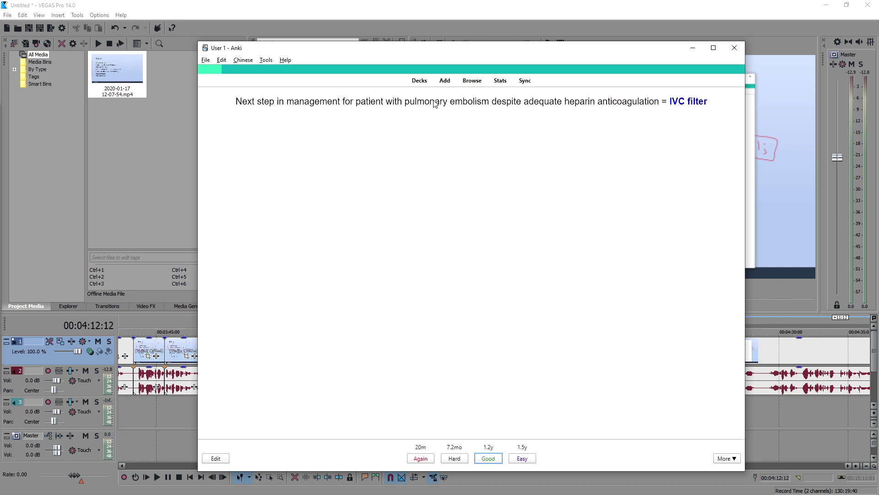
key(space)
key(space)
key(space)
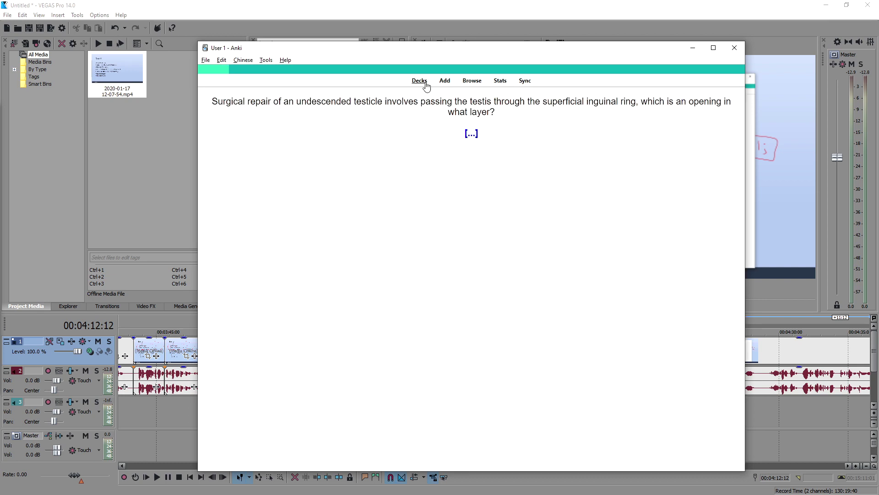
key(ctrl+z)
key(ctrl+z)
key(ctrl+z)
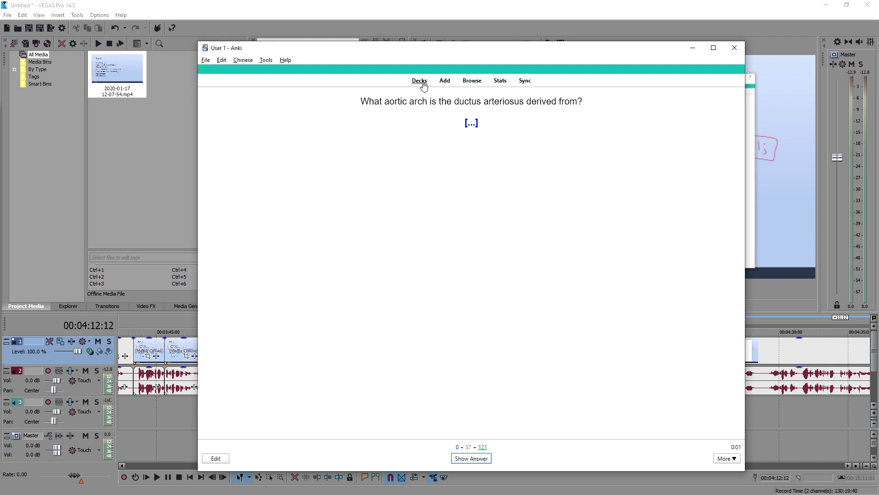
Switch to the test deck, review its card until finished, then undo the last review
click(419, 71)
click(416, 155)
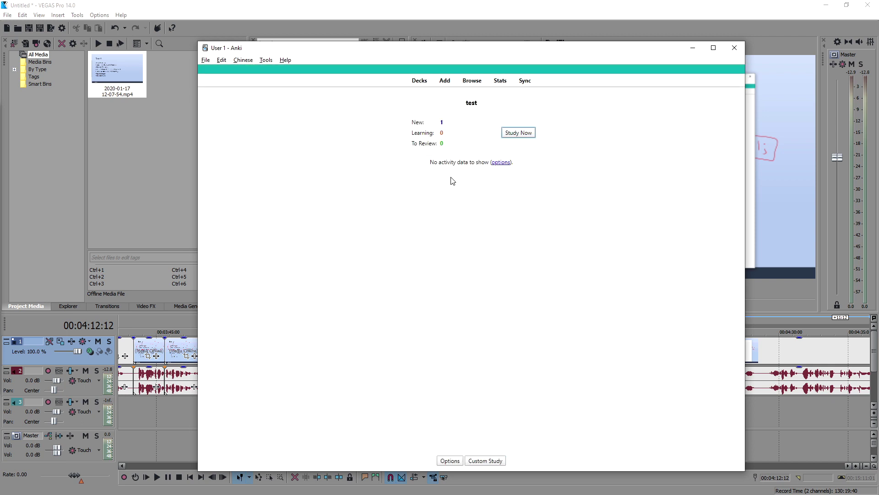
key(s)
key(space)
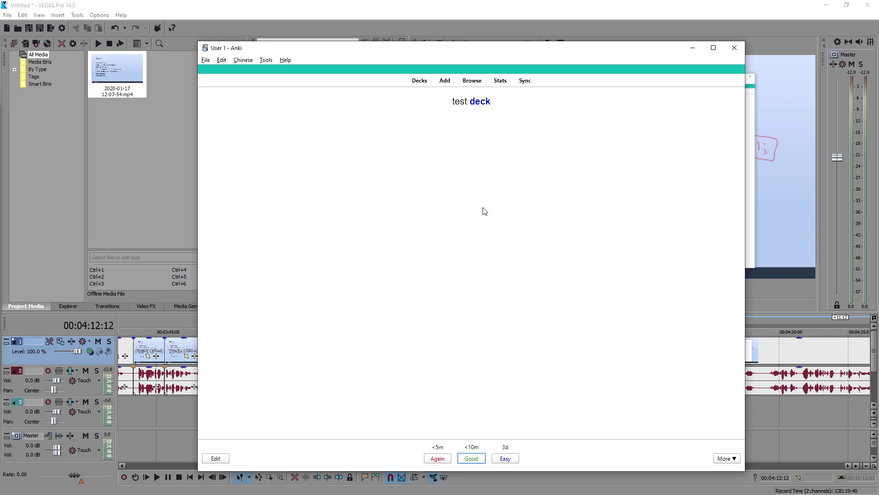
key(space)
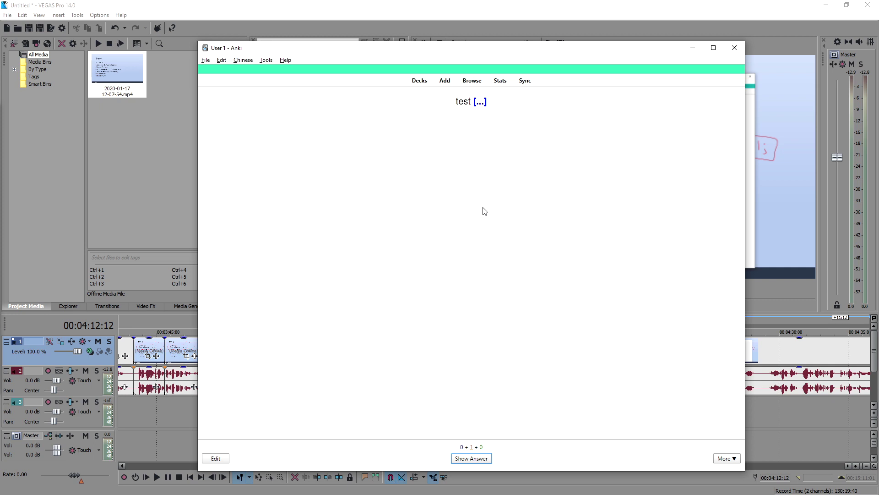
key(space)
key(space)
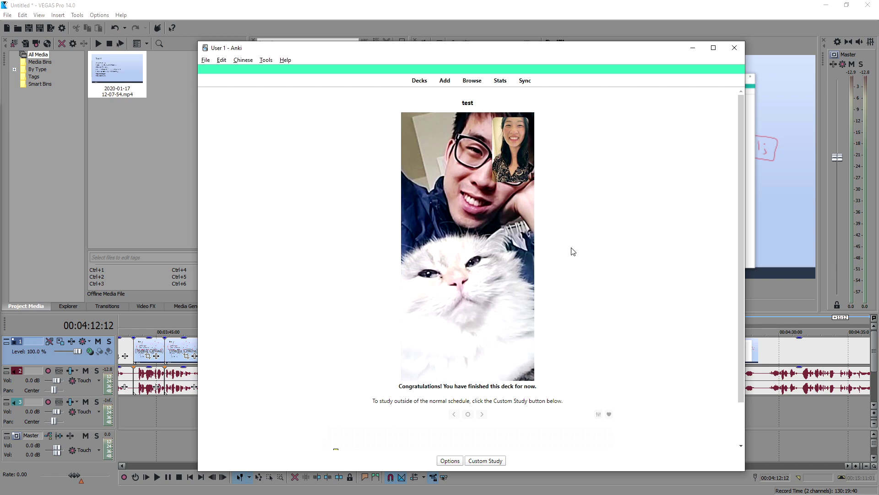
key(ctrl+z)
Restudy the test card to finish the test deck again, then bring up the installed add-ons
click(514, 133)
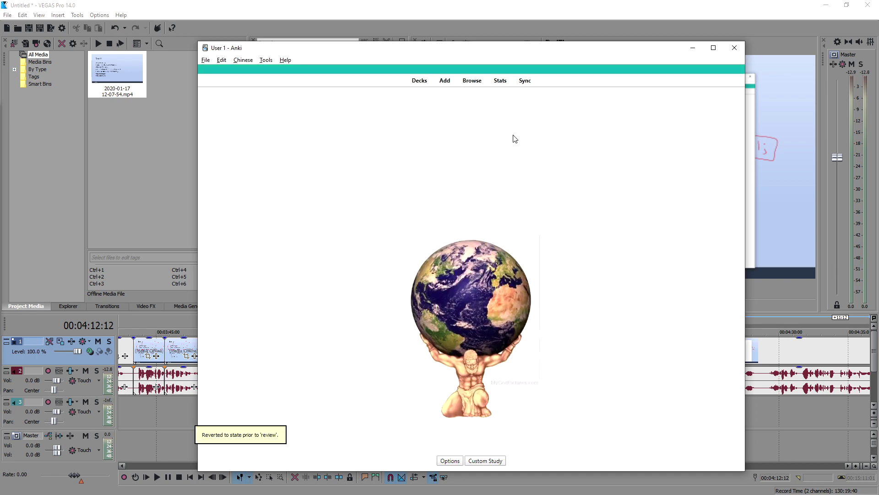
key(space)
key(space)
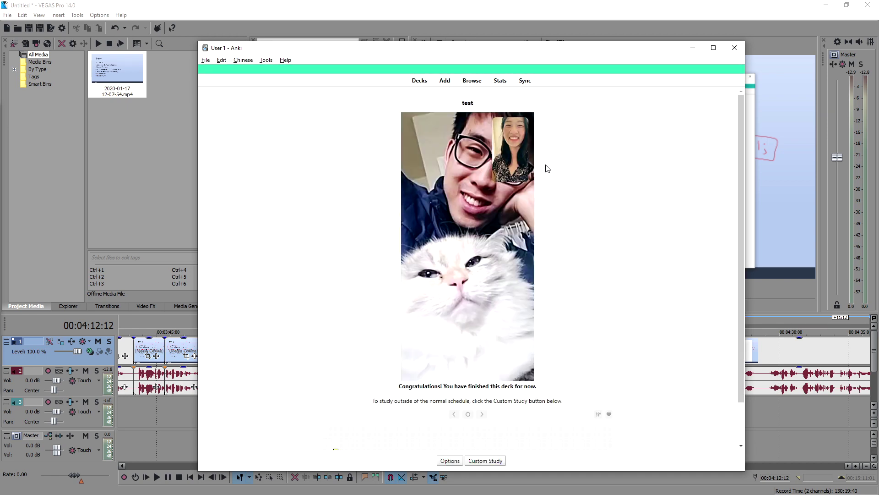
text(t)
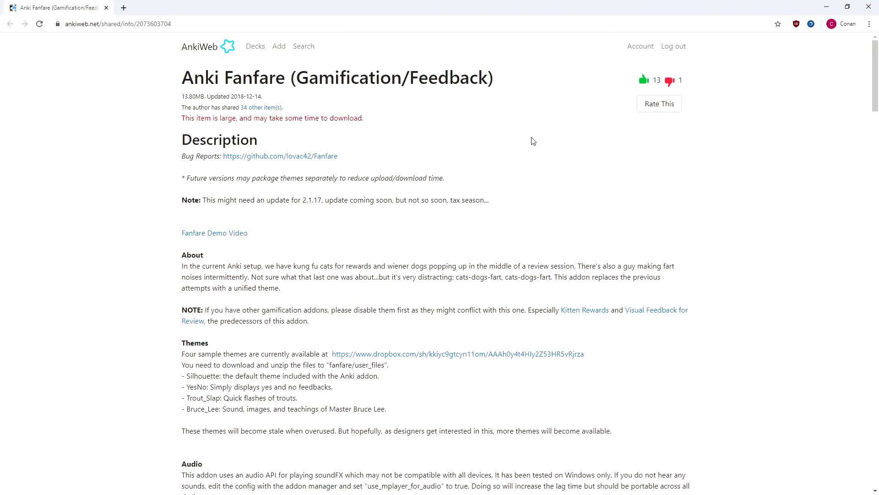
Scroll through the user reviews on the Anki Fanfare AnkiWeb page
scroll(549, 235, down, 10)
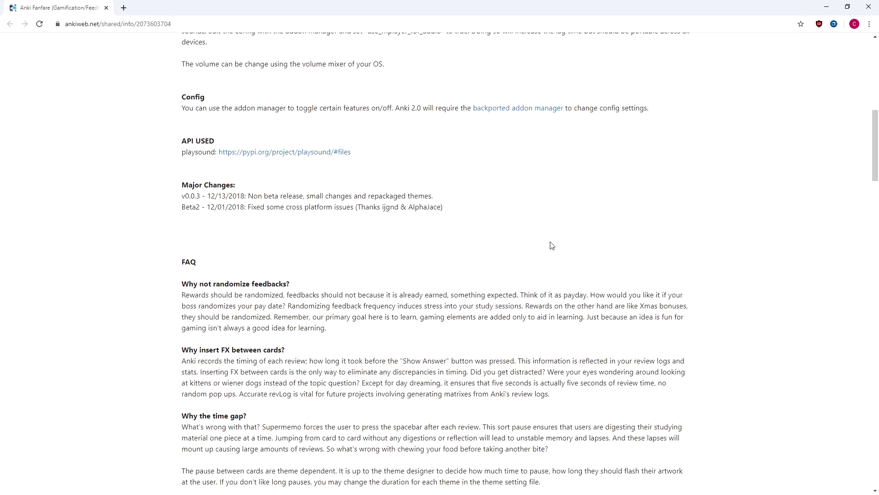
scroll(552, 246, down, 15)
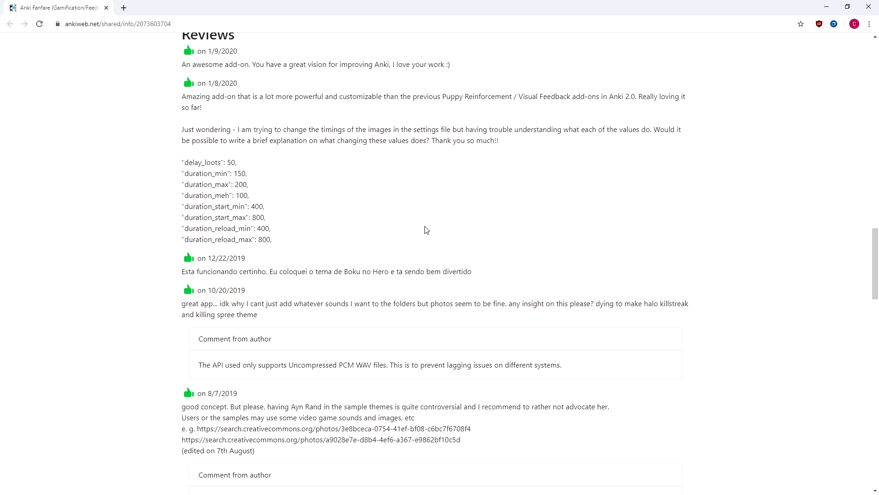
scroll(425, 229, down, 10)
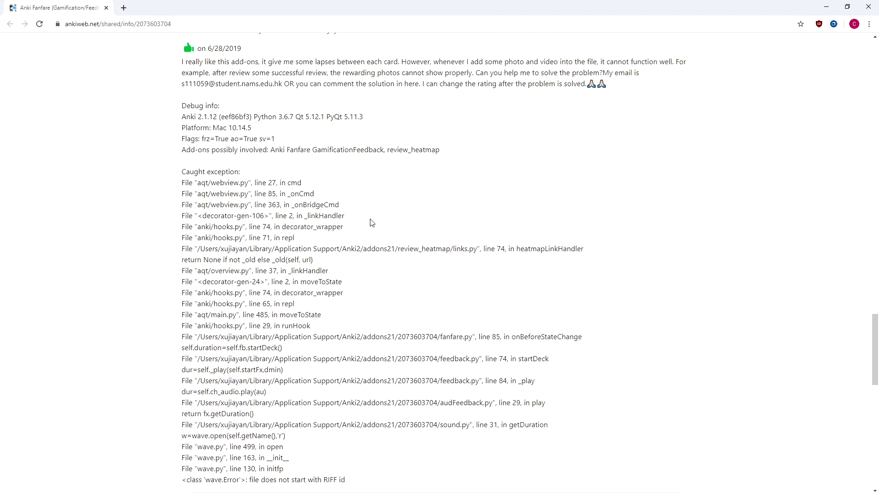
scroll(371, 222, down, 6)
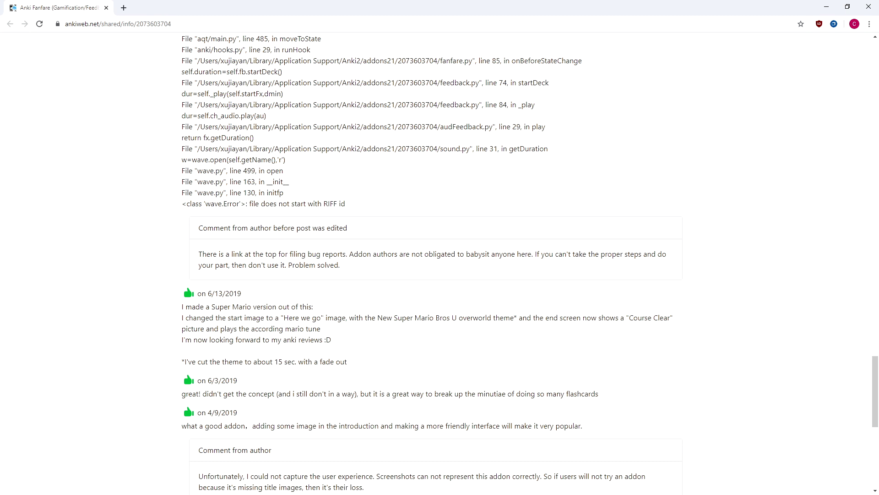
Open the Anki Fanfare add-on's files and go into user_files\YesNo\break
key(alt+Tab)
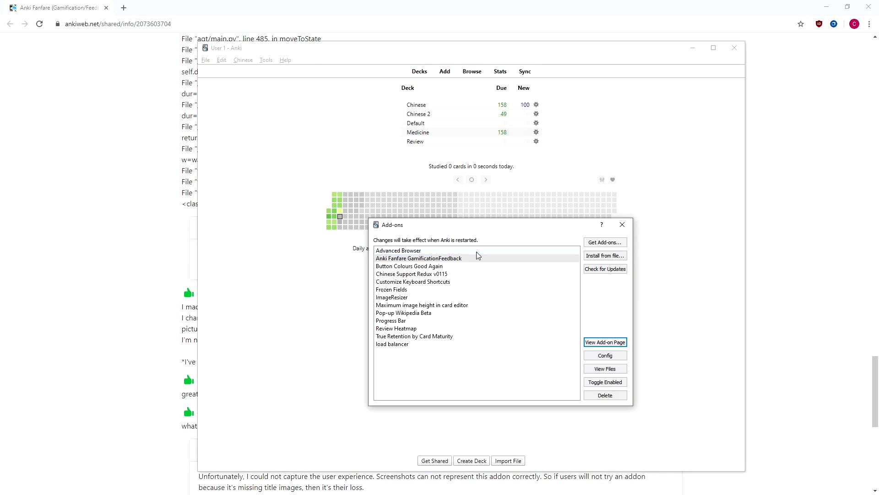
click(620, 369)
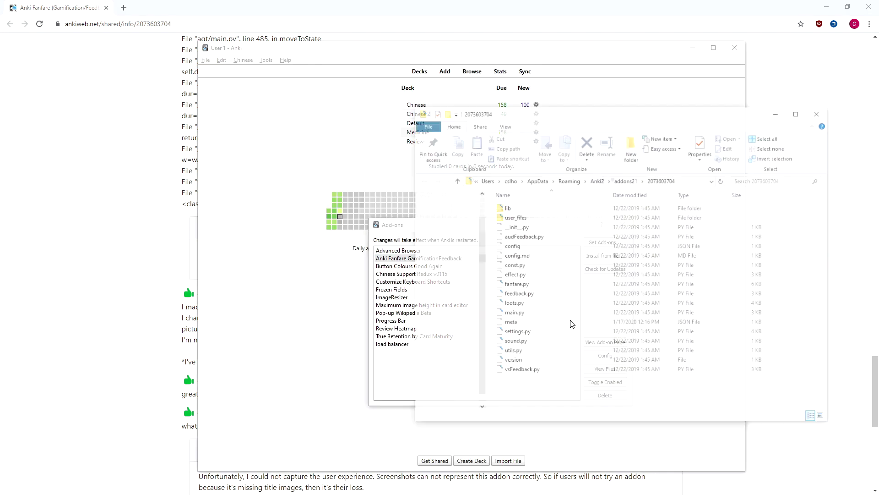
double_click(532, 221)
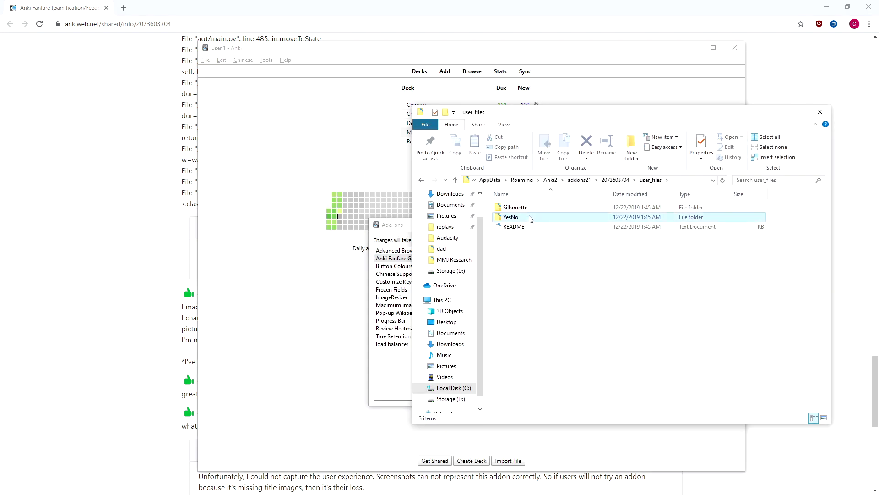
double_click(534, 217)
click(533, 236)
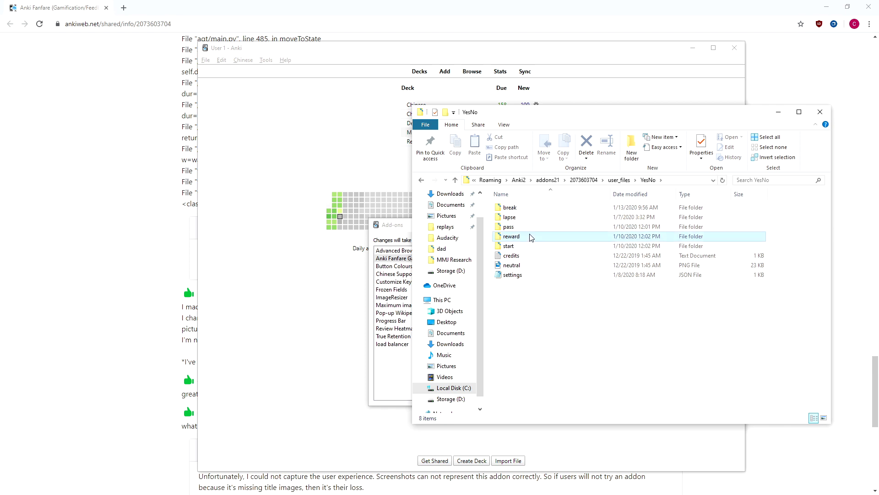
double_click(521, 208)
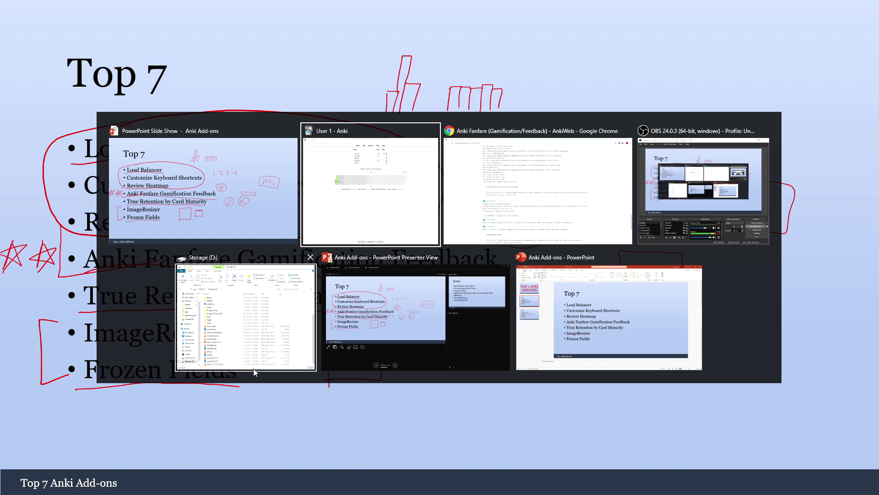
Bring up Anki's Add window for a new note, then select Chrome's address bar
click(444, 73)
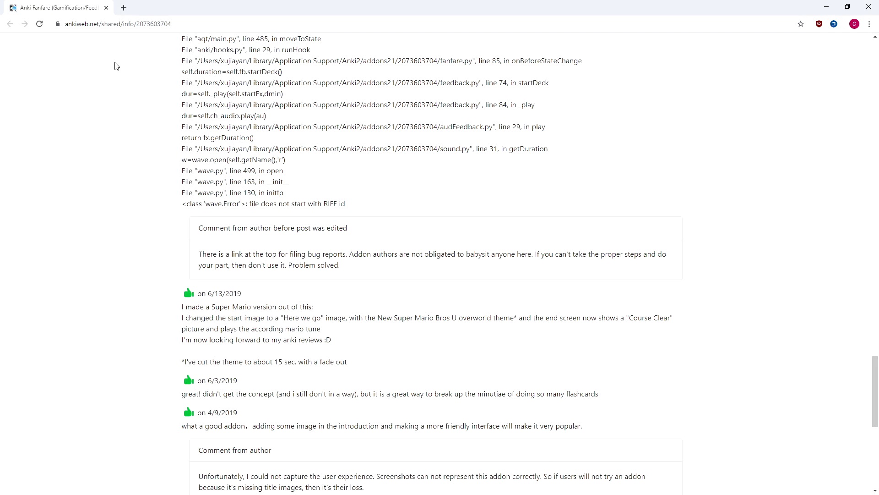
click(156, 22)
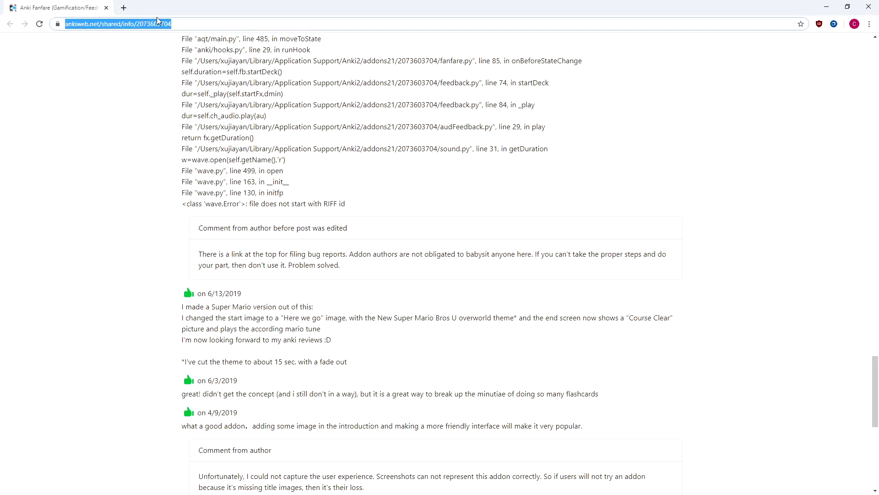
Search Google Images for 'liver' and enlarge the Liver (Anatomy) diagram
text(liver)
key(Return)
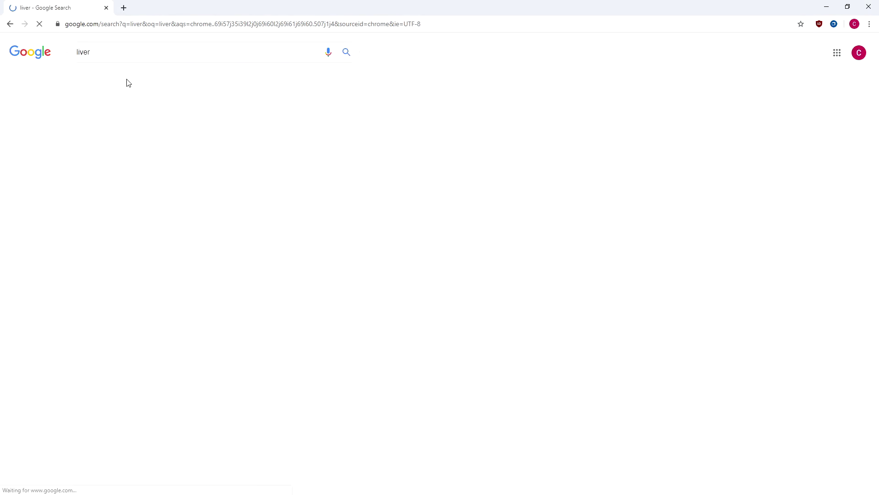
click(118, 79)
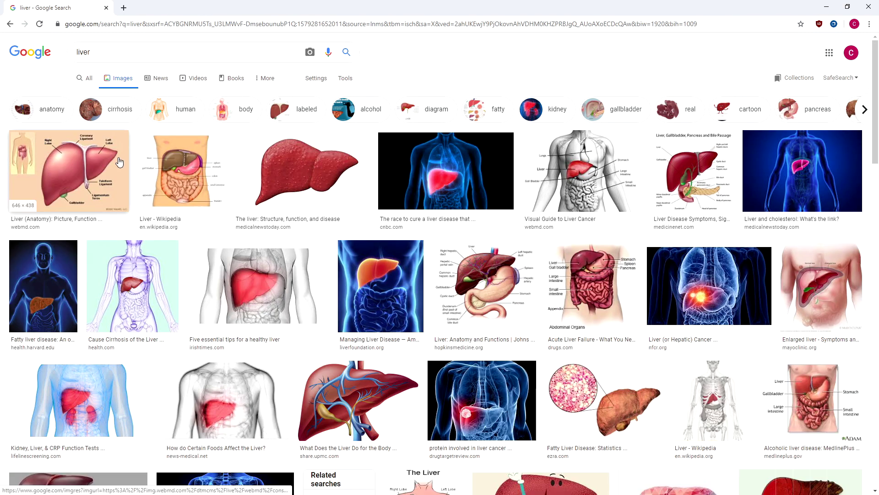
click(69, 170)
Screenshot the labelled liver diagram and return to the Extra field of Anki's Add window
key(Print)
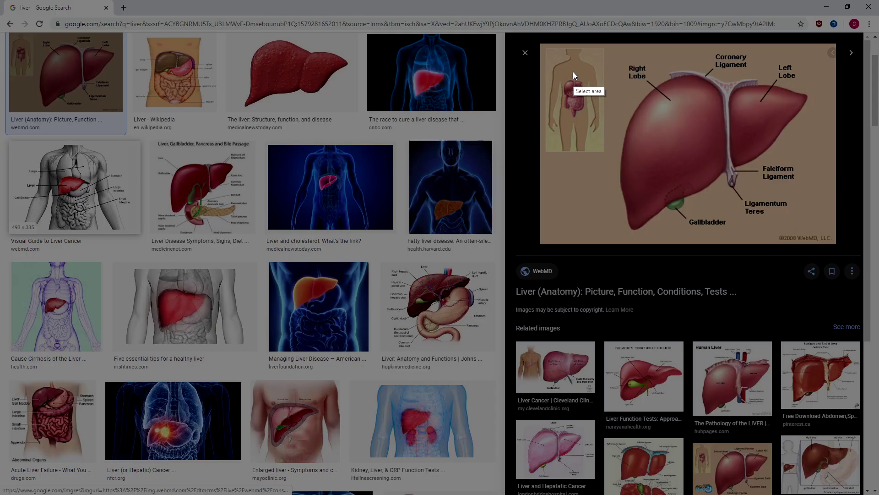
drag(605, 52, 838, 253)
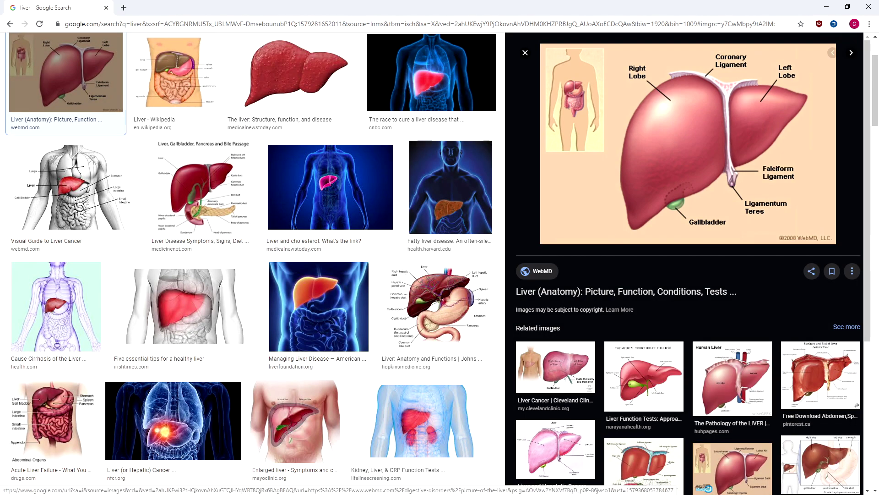
key(alt+Tab)
key(Tab)
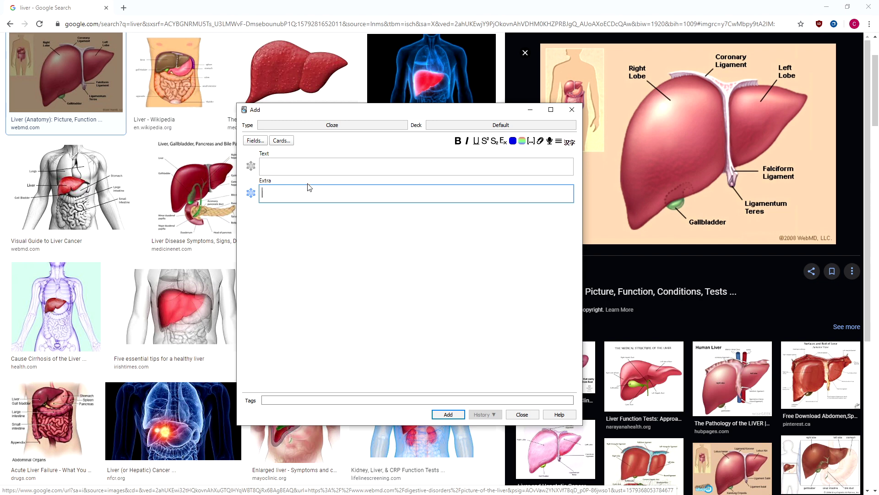
Paste the liver diagram into Extra and add cloze card 'liver question 1' with answer true
key(ctrl+v)
key(shift+Tab)
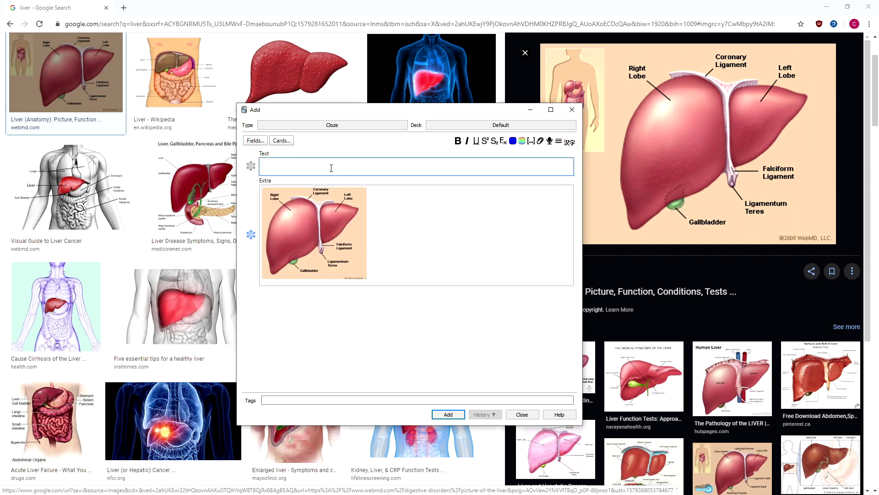
text(liver question 1)
key(ctrl+Return)
click(499, 280)
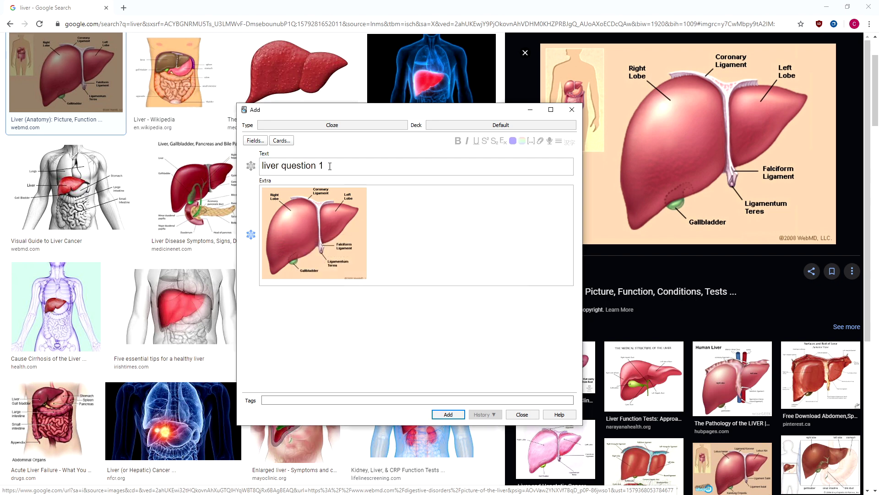
text(=)
key(ctrl+shift+c)
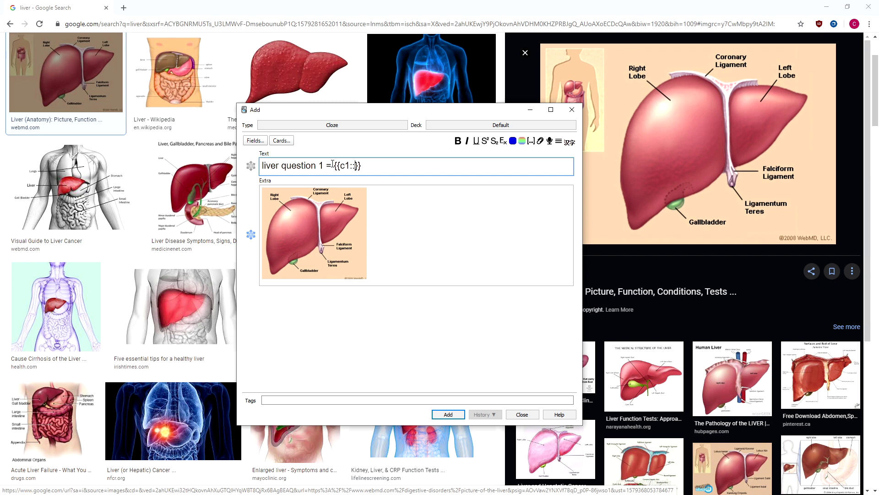
text(true)
click(451, 414)
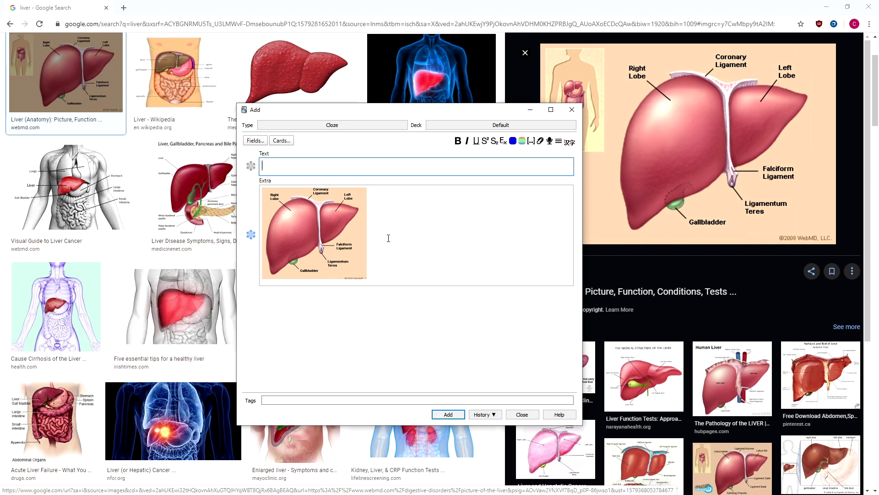
Add a second cloze card 'liver question 2' with answer false, reusing the frozen diagram
click(406, 210)
key(ctrl+a)
click(453, 226)
click(389, 167)
text(liver question 2=)
key(BackSpace)
text(=)
key(ctrl+shift+c)
text(false)
key(ctrl+Return)
Close the Add window and open the Medicine deck's statistics
click(521, 414)
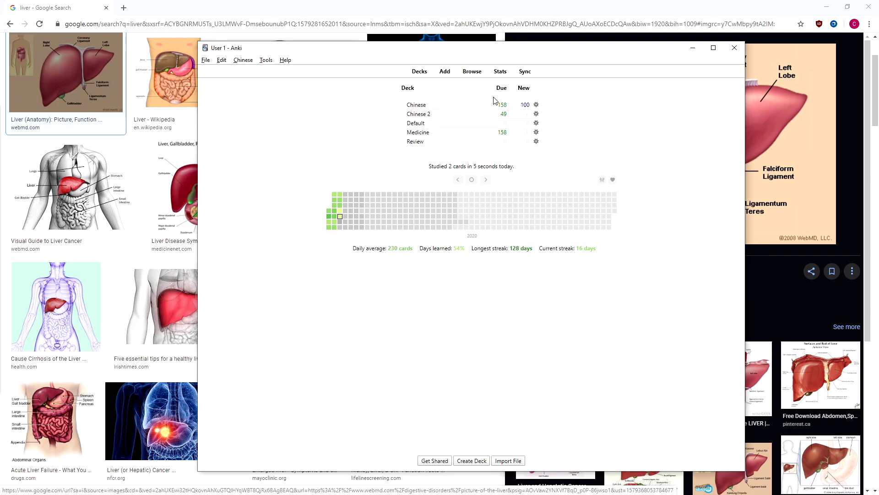
click(426, 133)
click(499, 80)
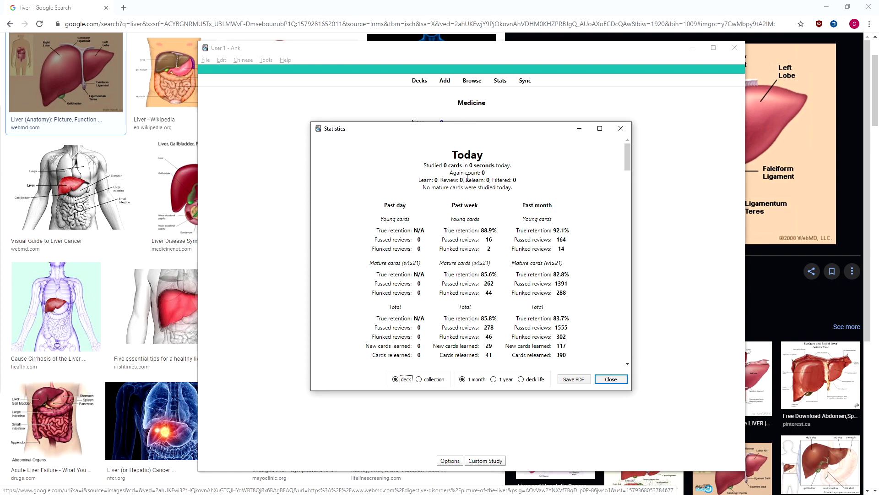
Highlight the past-week mature and total true-retention figures and scroll through the statistics
drag(443, 271, 499, 296)
click(499, 296)
drag(440, 263, 493, 265)
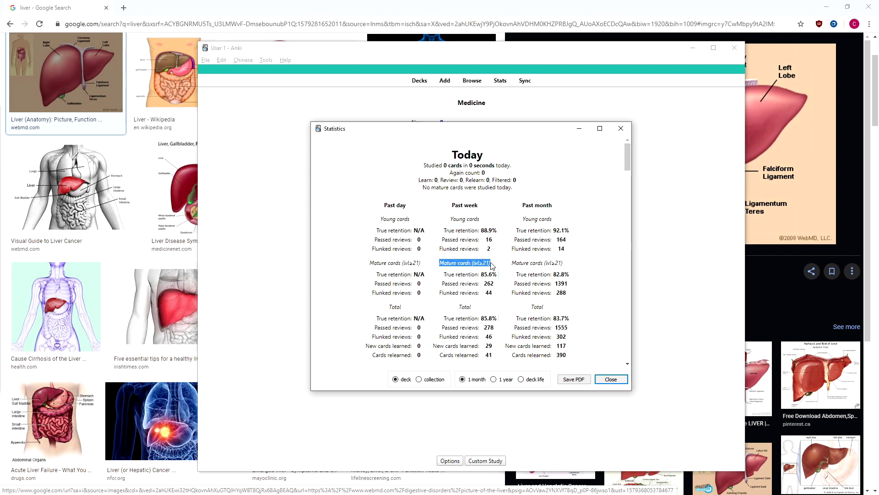
drag(450, 218, 479, 219)
double_click(465, 307)
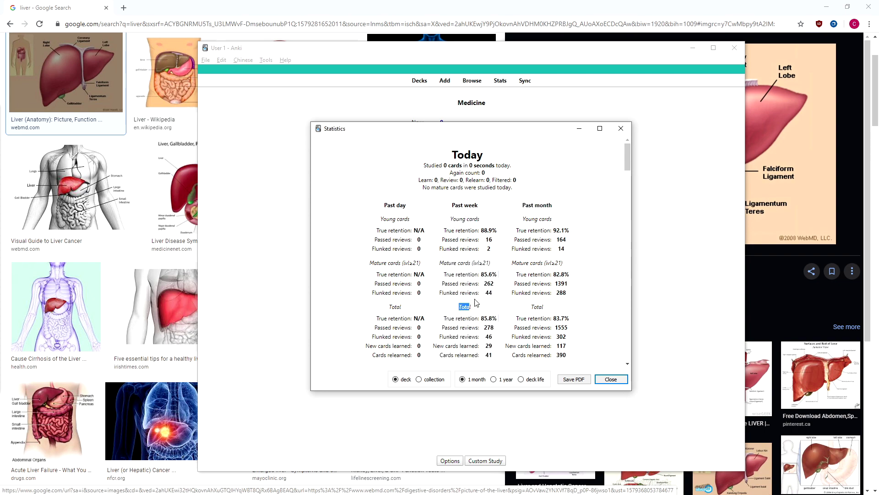
mouse_move(625, 152)
mouse_down()
mouse_move(632, 169)
mouse_move(633, 153)
mouse_up()
drag(624, 152, 632, 361)
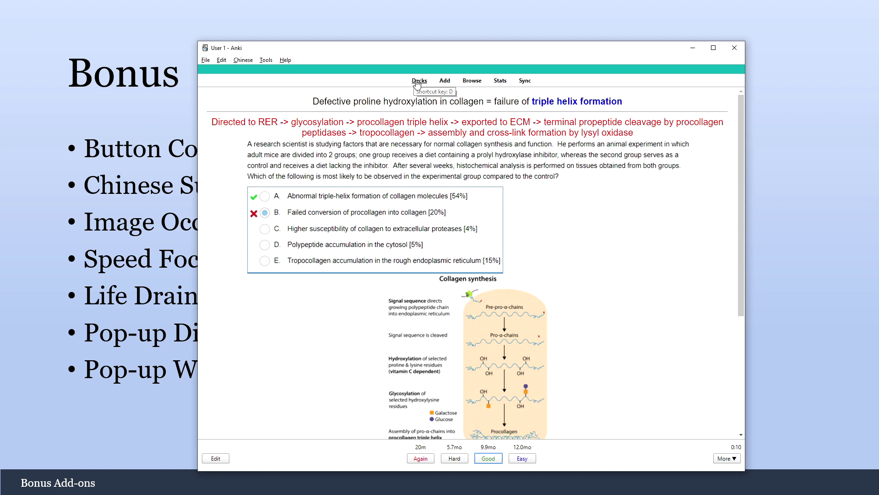
Exit the review to Anki's deck list and bring the Bonus add-ons slide back up
click(418, 81)
click(145, 164)
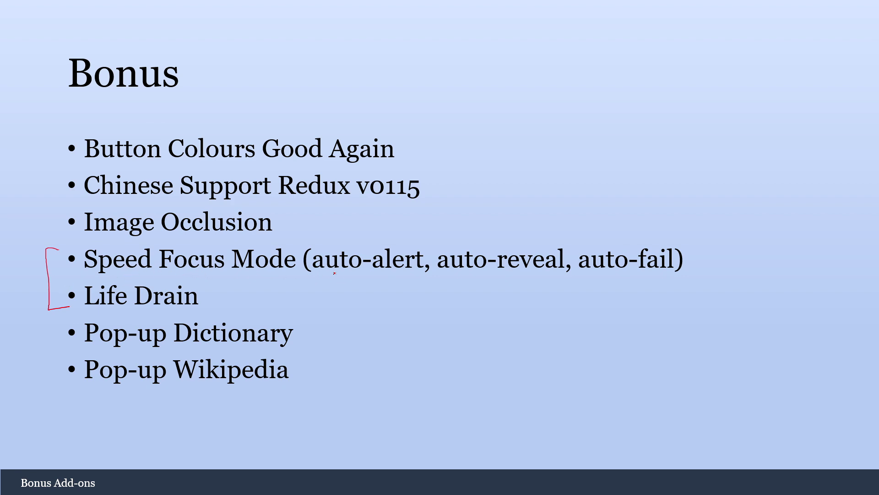
Underline auto-alert, auto-reveal and auto-fail in red, and bracket Pop-up Dictionary with Pop-up Wikipedia
drag(311, 273, 417, 273)
drag(438, 275, 561, 285)
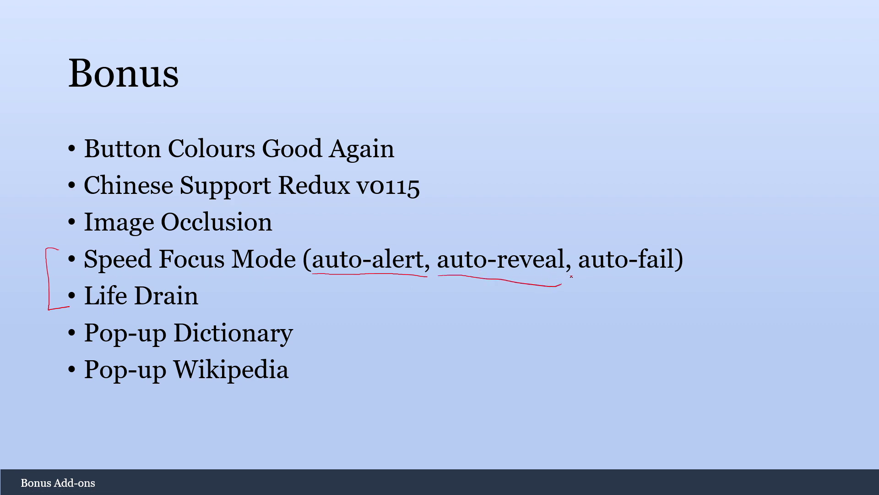
drag(570, 278, 671, 289)
mouse_move(59, 322)
mouse_down()
mouse_move(49, 365)
mouse_move(66, 373)
mouse_up()
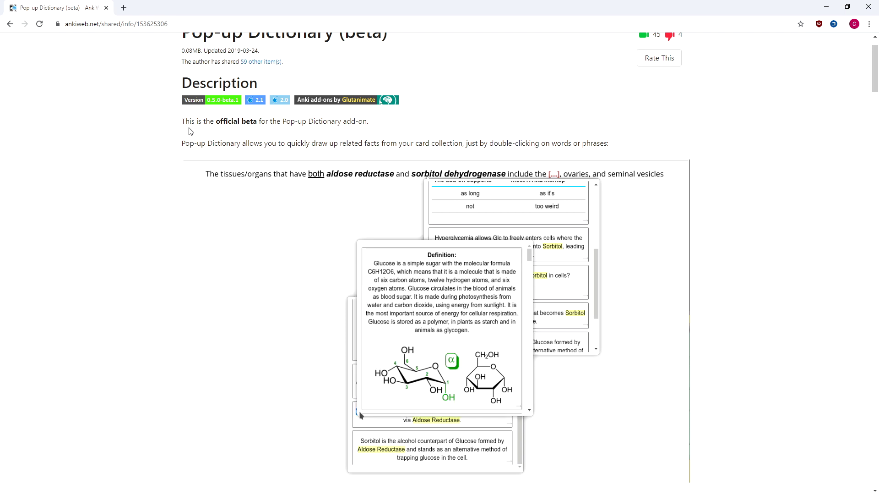
Scroll the Pop-up Dictionary (beta) AnkiWeb page to view its sample definitions
scroll(189, 131, down, 1)
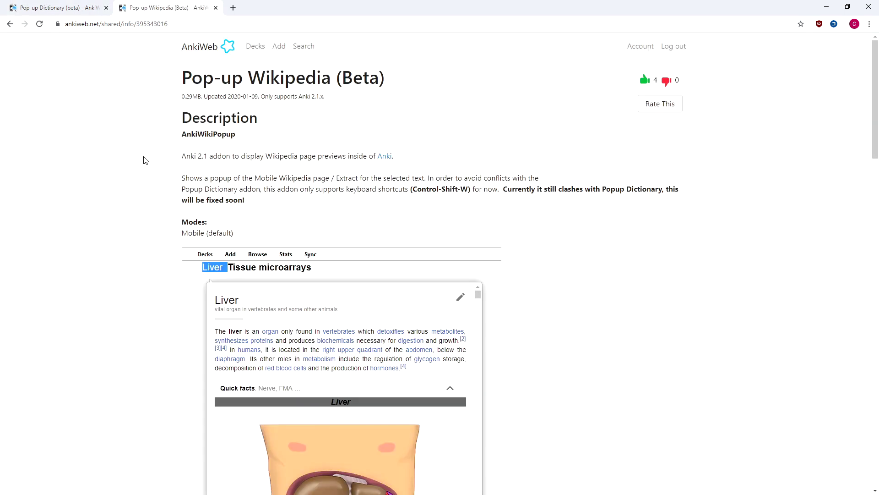
Scroll the Pop-up Wikipedia page down to the Mobile mode Liver demo and Extract mode example
scroll(187, 128, down, 1)
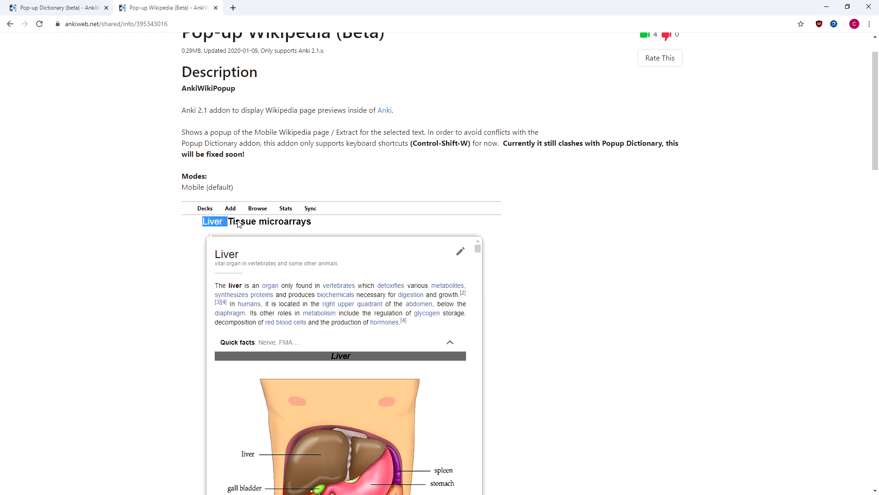
scroll(463, 145, down, 2)
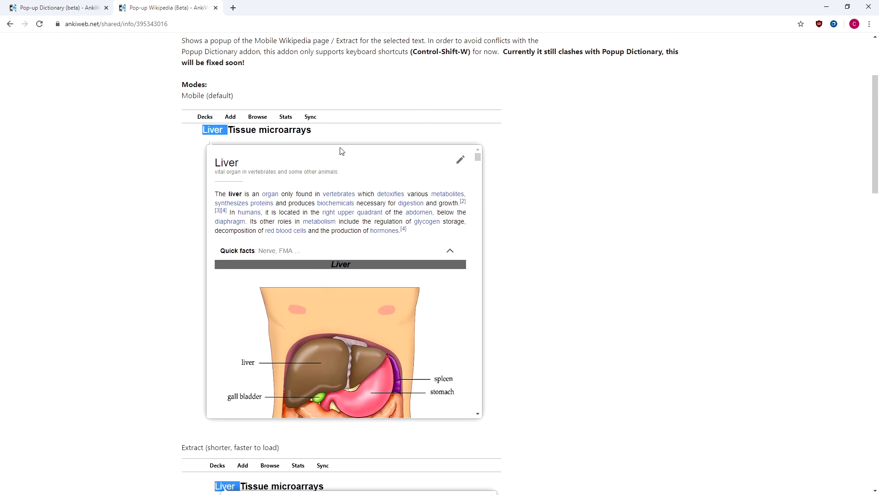